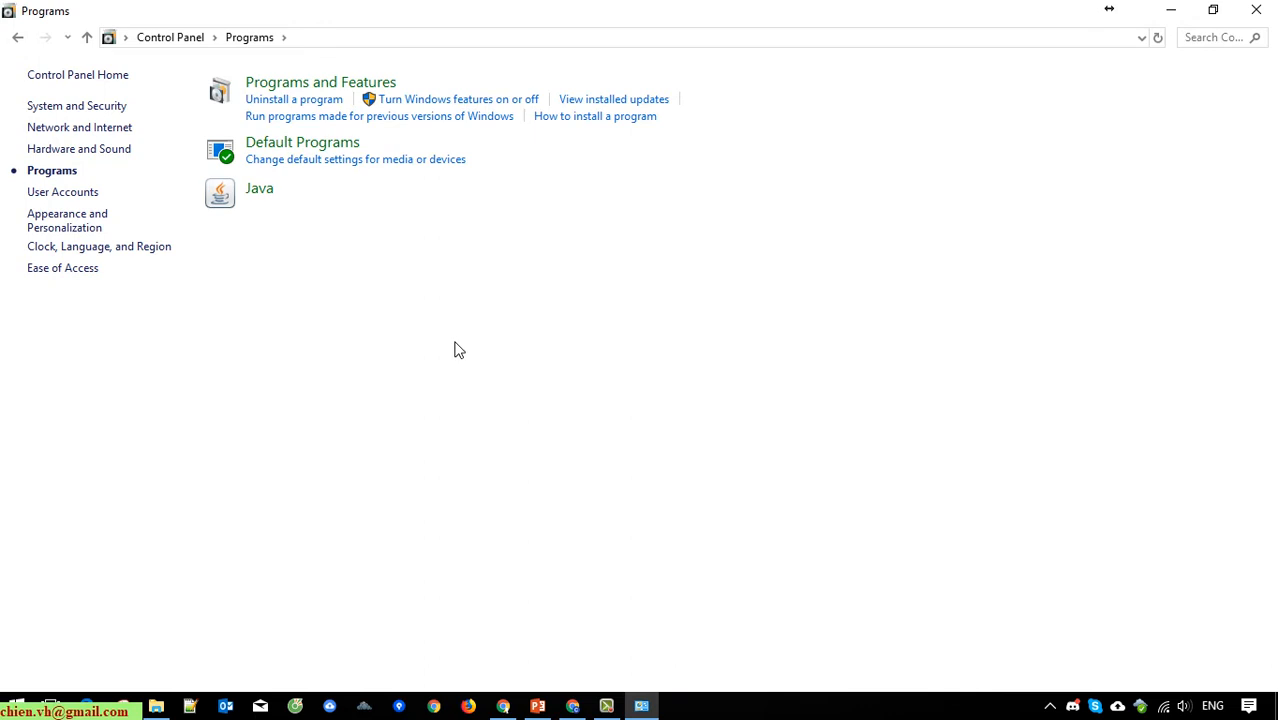
Check the localhost page in Chrome, return to Control Panel and open the list for turning Windows features on or off.
click(574, 700)
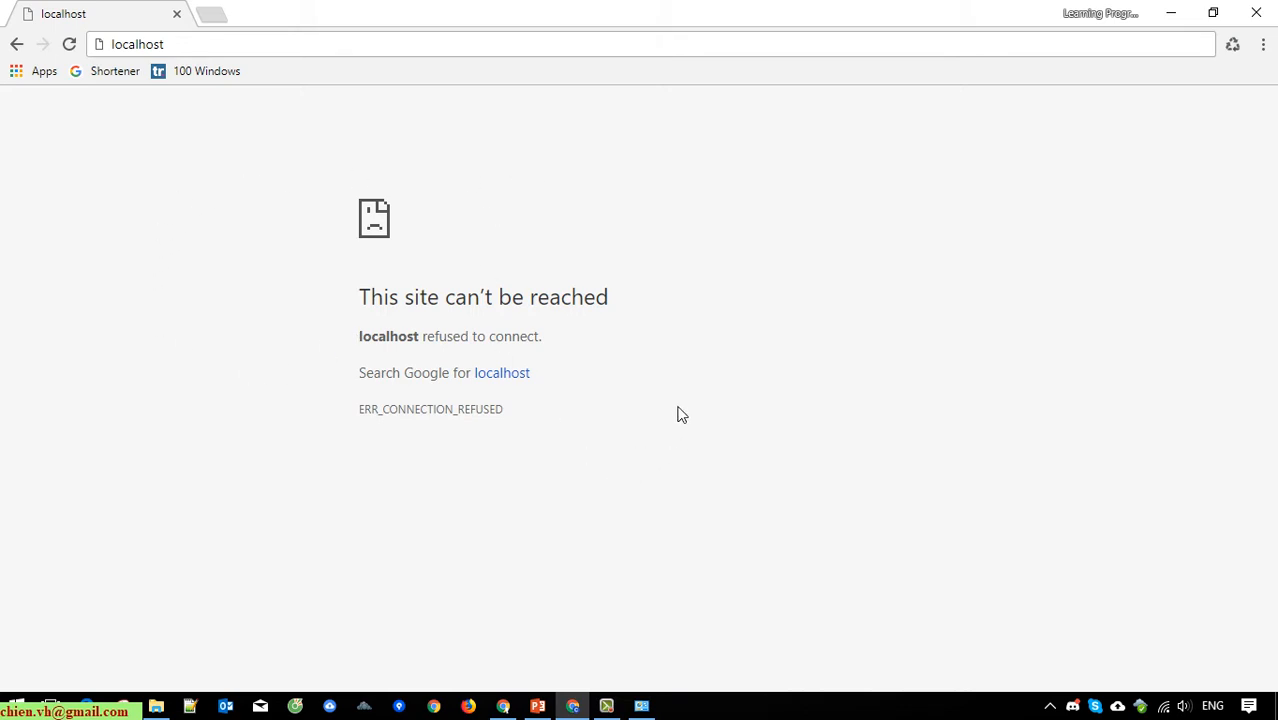
click(642, 706)
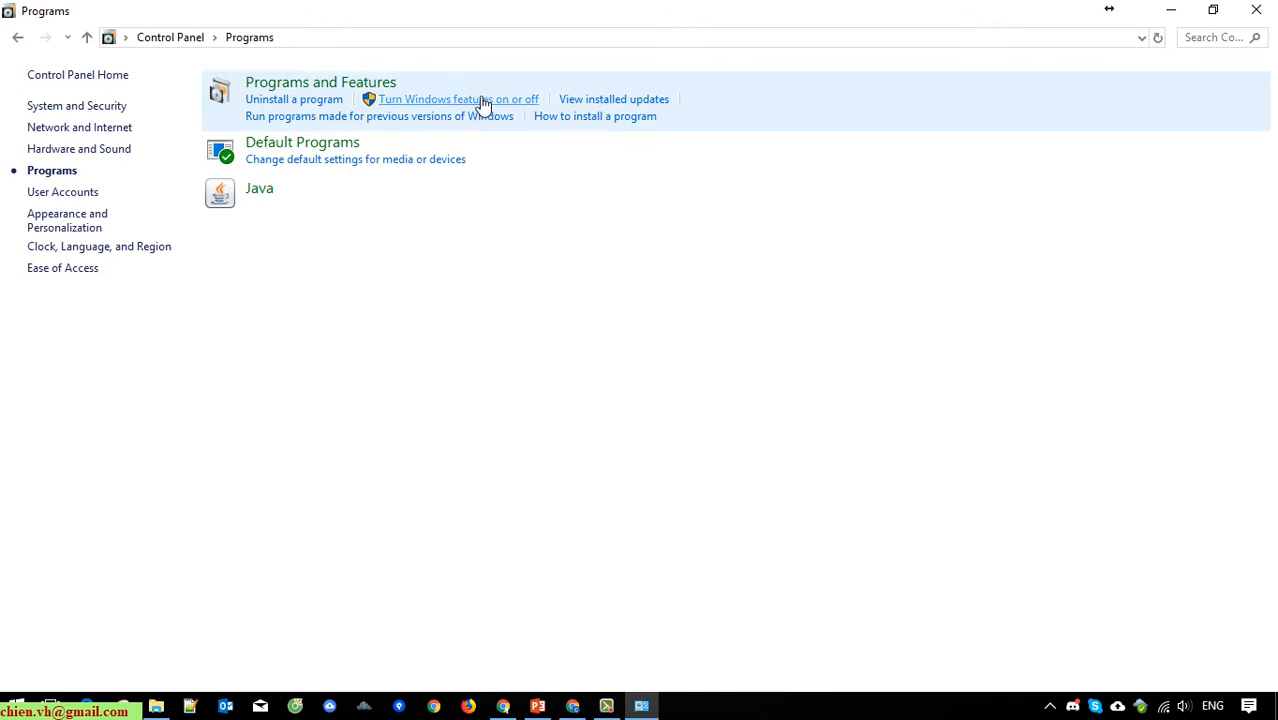
click(532, 102)
click(768, 186)
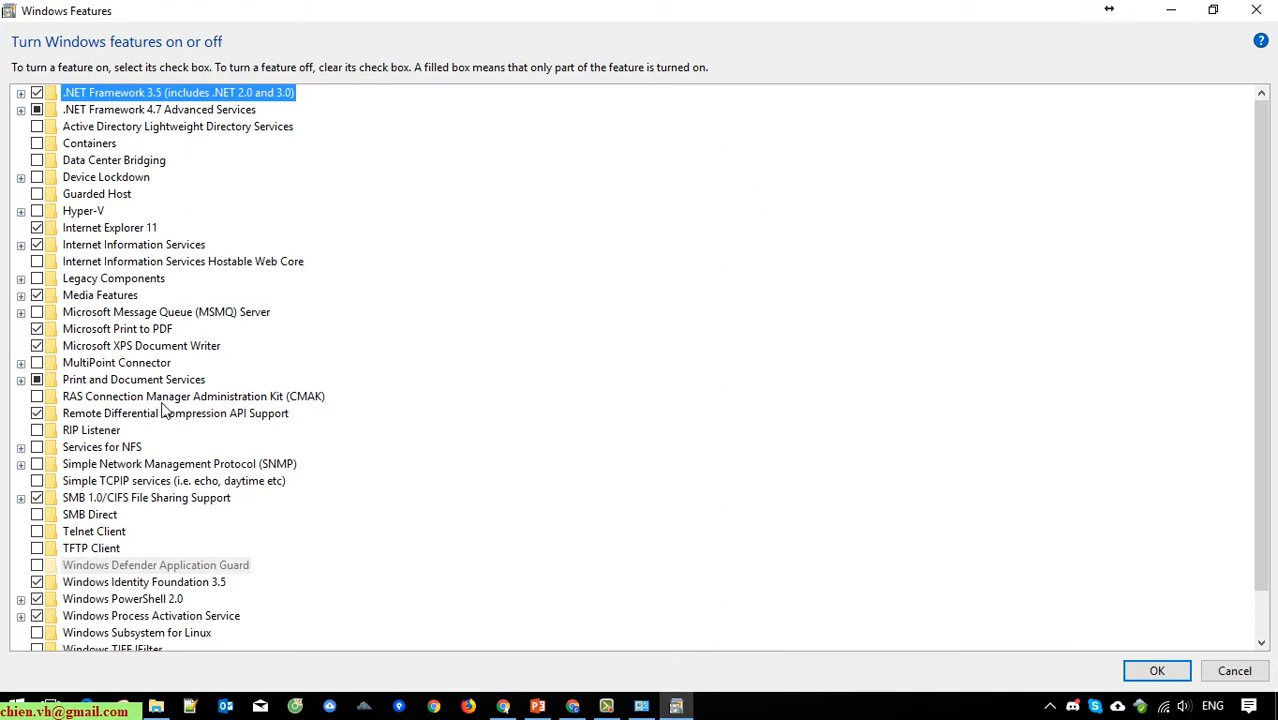
Turn off Internet Information Services together with the dependent Windows Communication Foundation HTTP Activation feature.
scroll(165, 468, down, 1)
scroll(220, 450, up, 1)
click(36, 246)
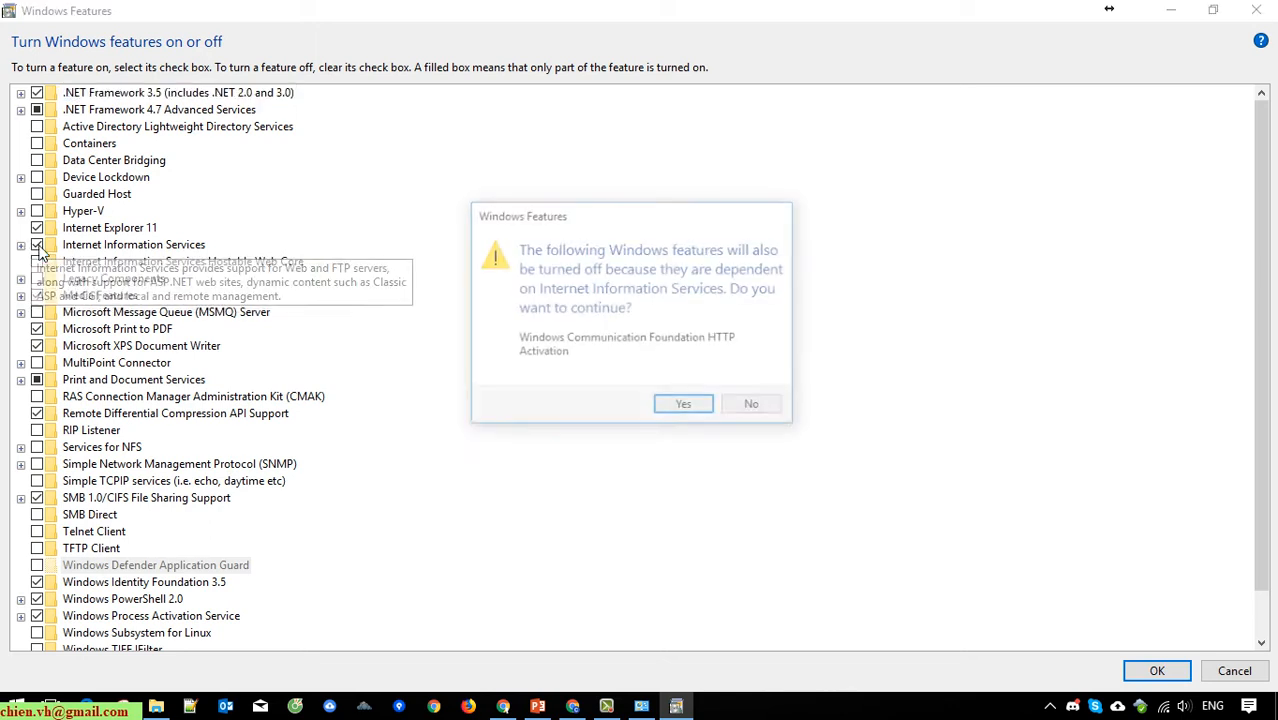
click(686, 406)
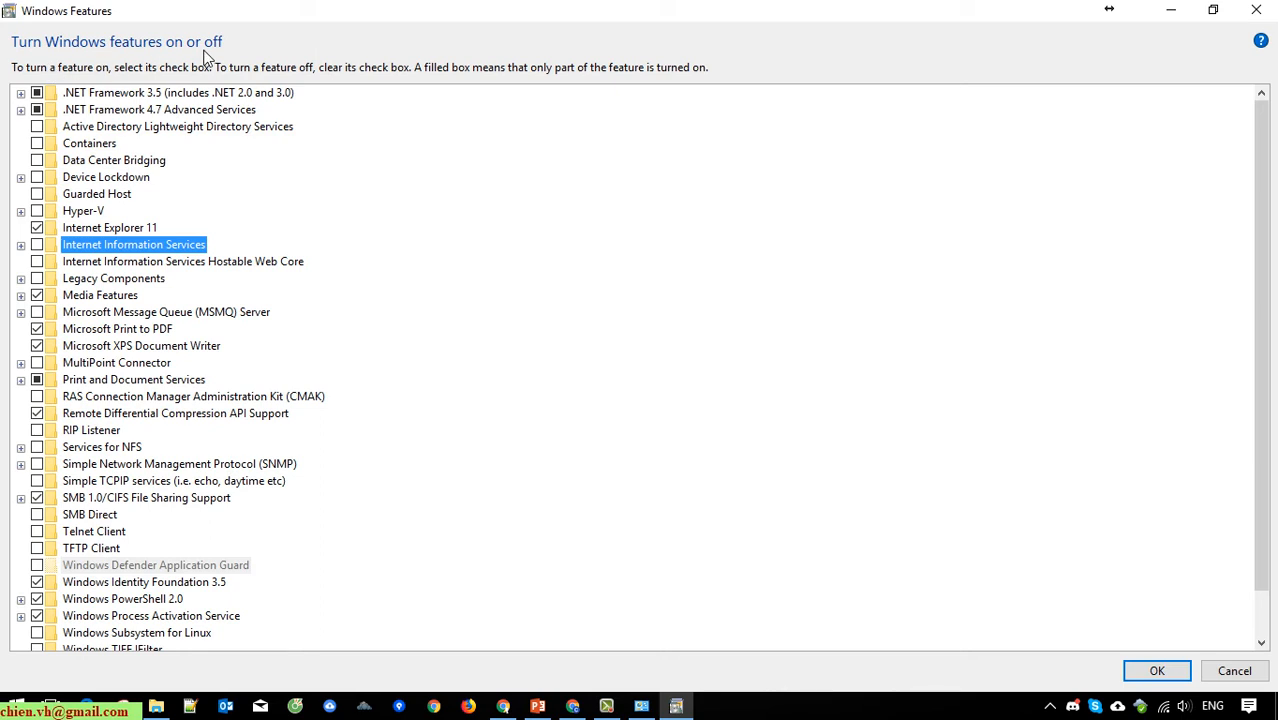
Under Internet Information Services, enable all Application Development Features of World Wide Web Services and all Web Management Tools.
click(21, 246)
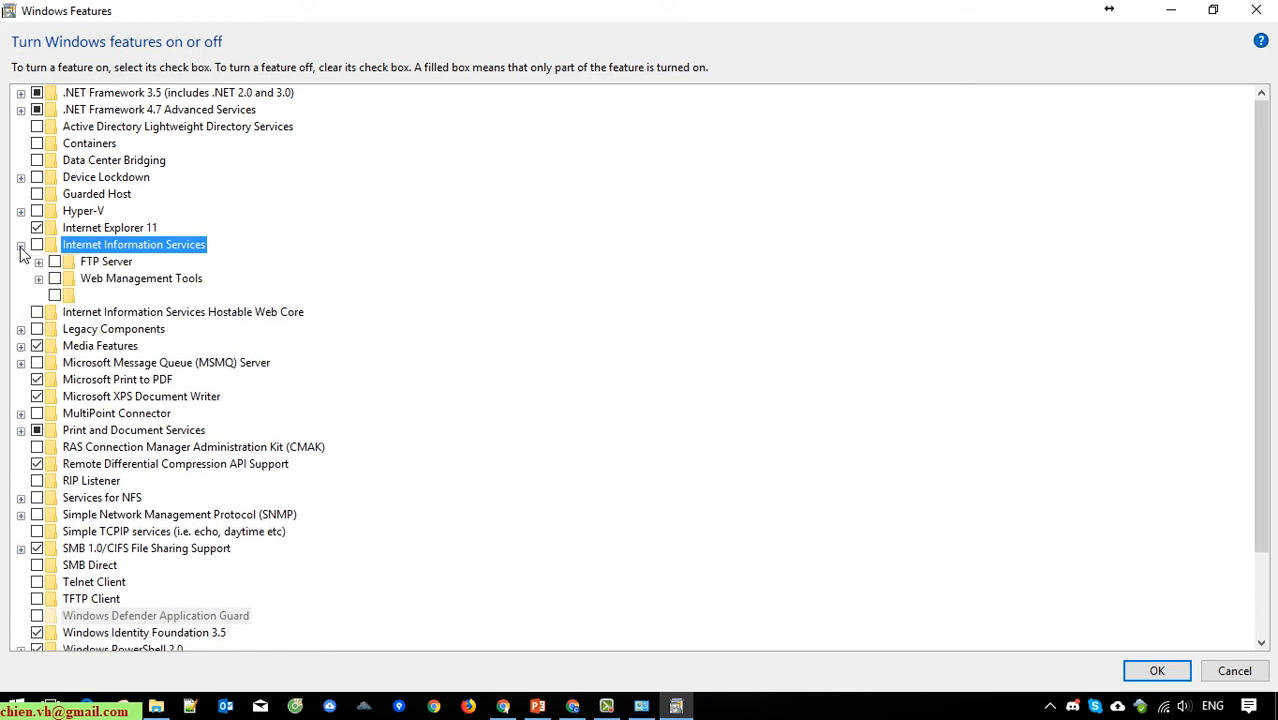
click(38, 295)
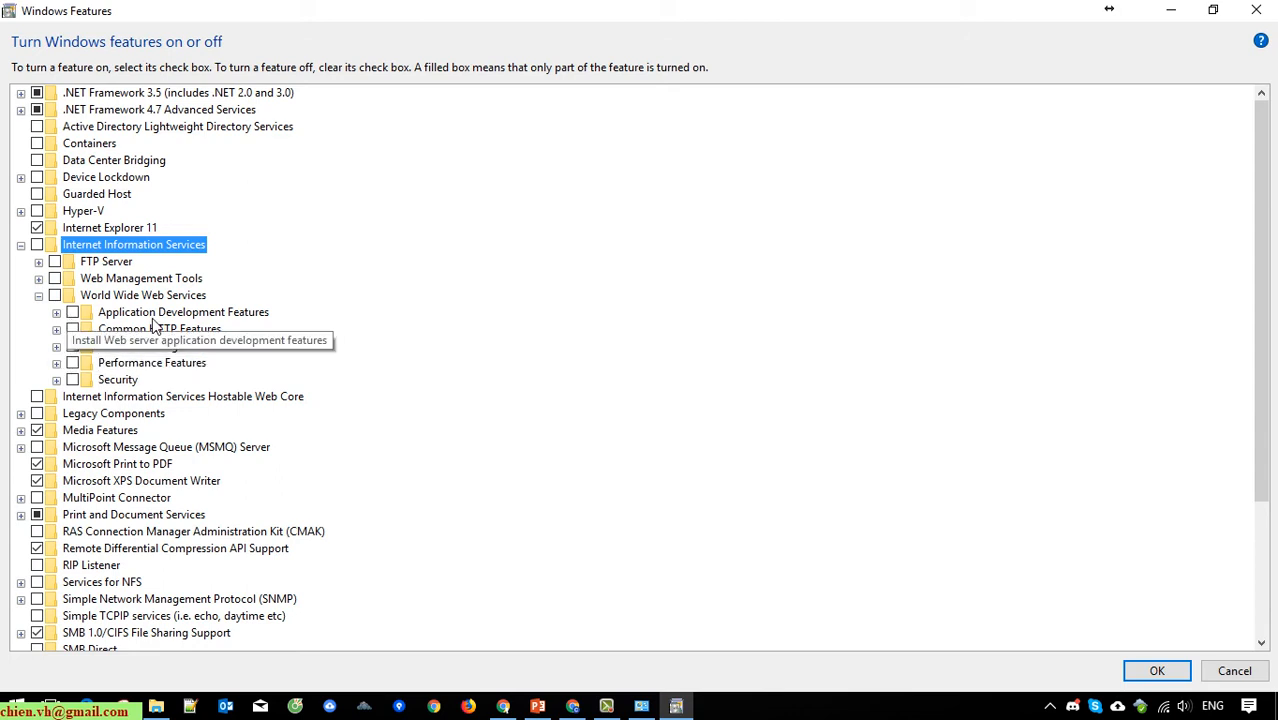
click(56, 313)
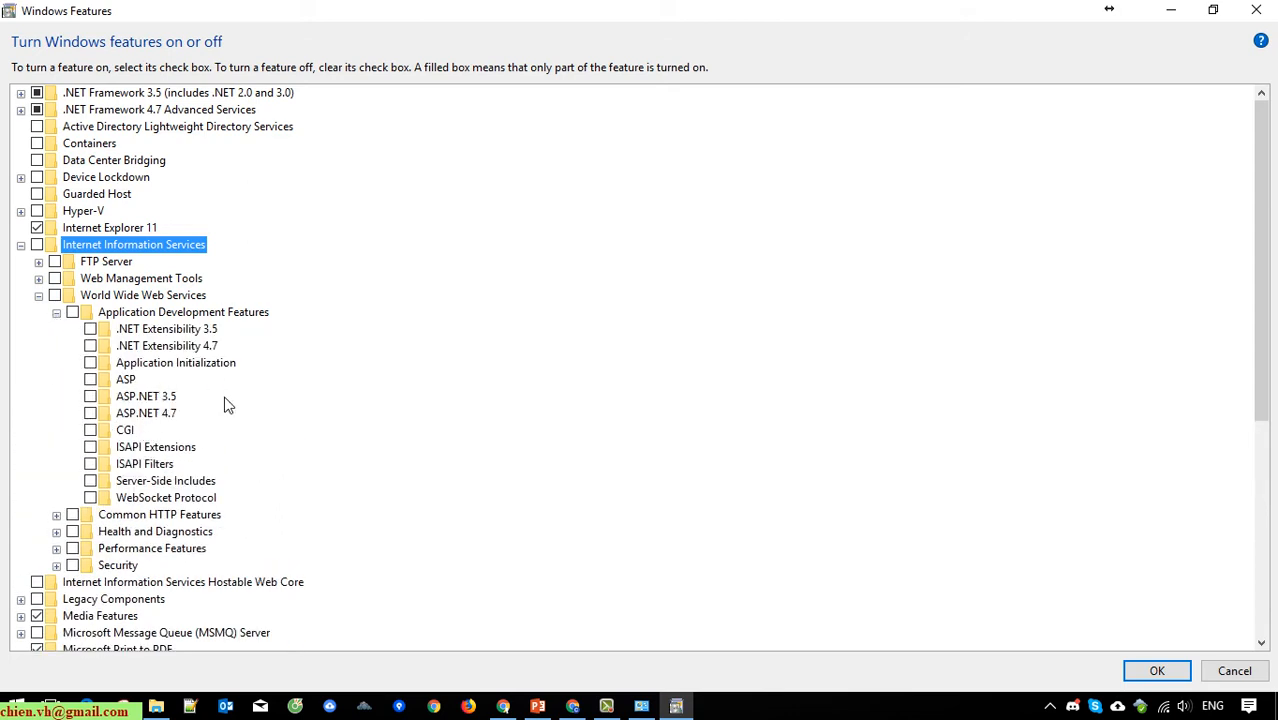
click(76, 313)
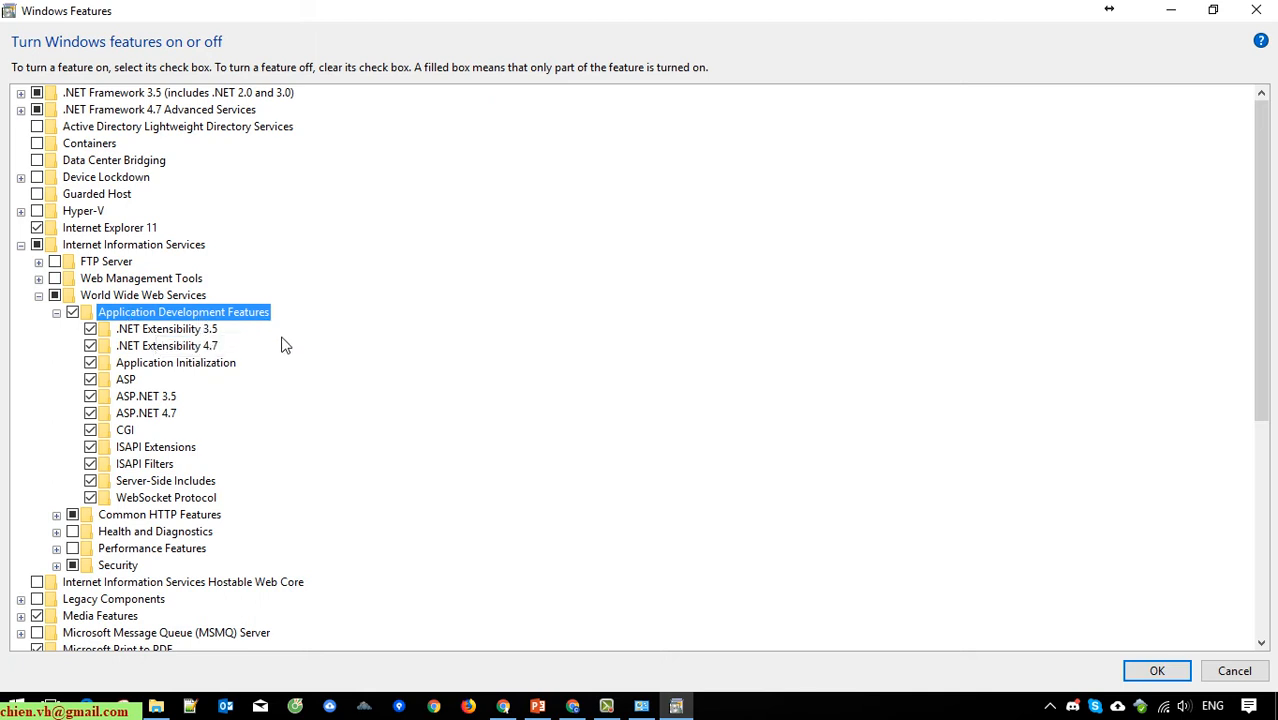
click(38, 278)
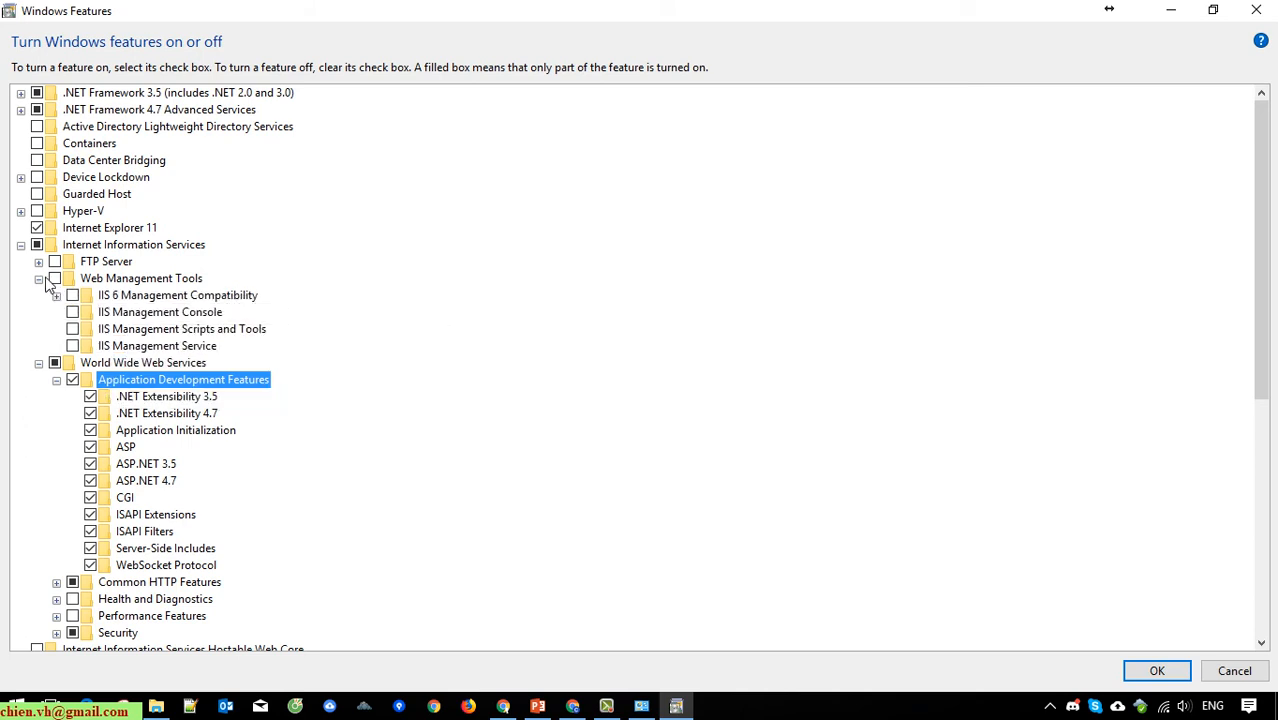
click(55, 279)
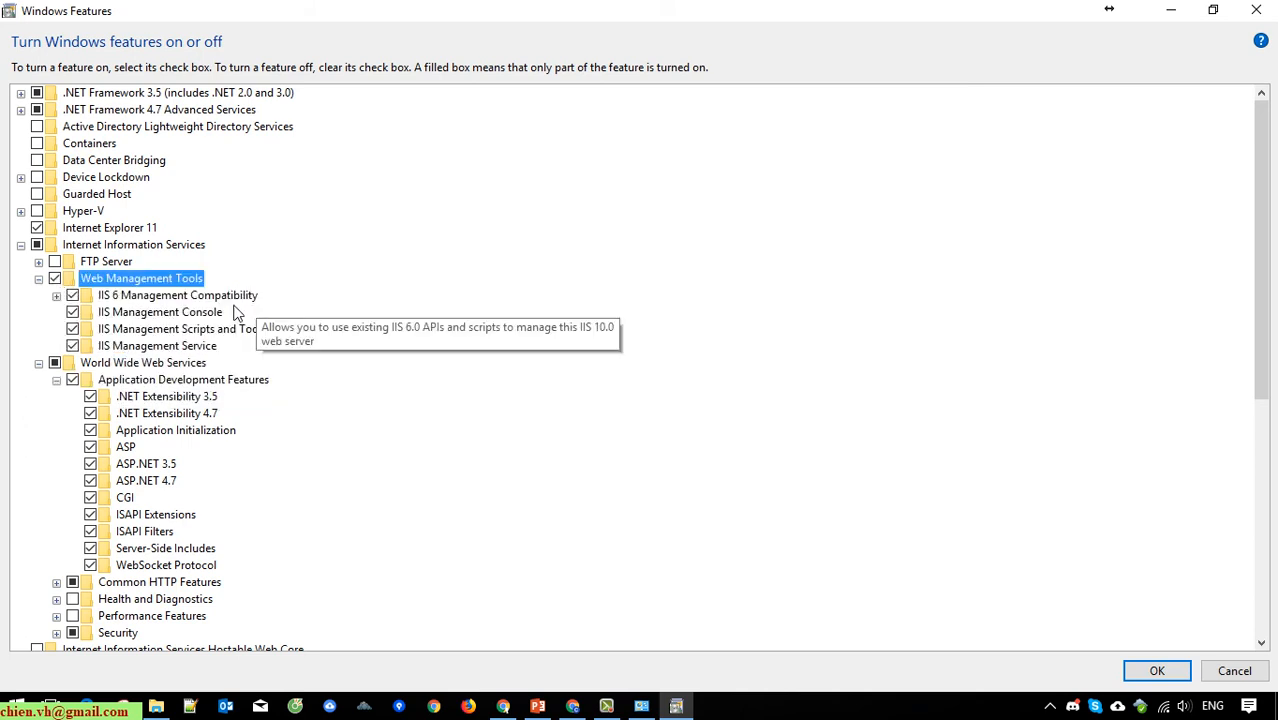
Examine the FTP Server, Common HTTP Features, Health and Diagnostics, Performance Features and Security options under Internet Information Services.
click(38, 262)
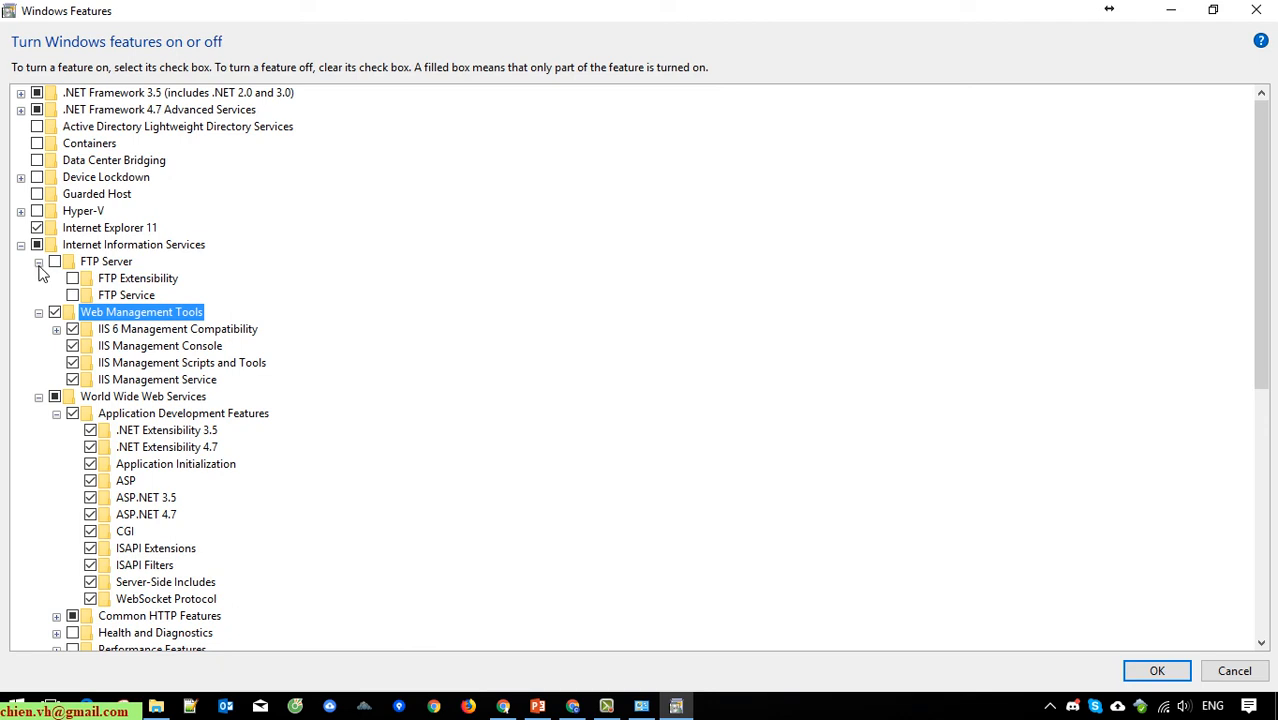
click(38, 262)
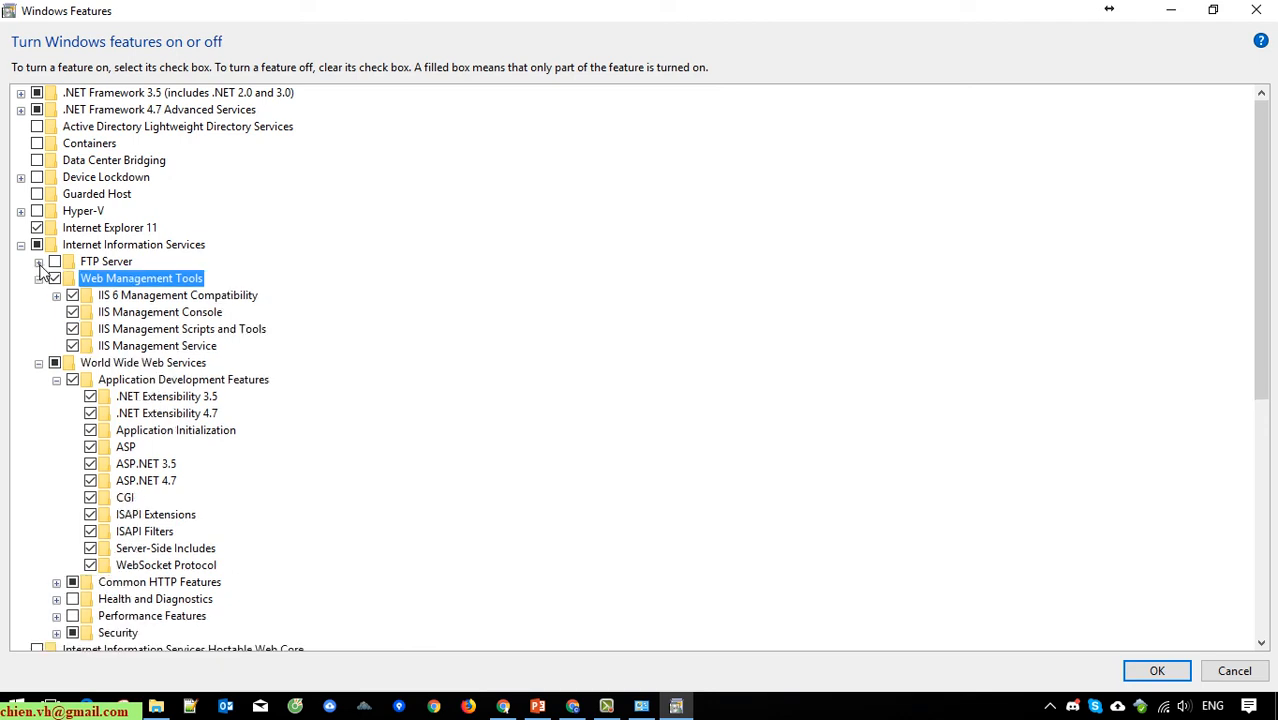
scroll(165, 430, down, 2)
scroll(63, 505, down, 1)
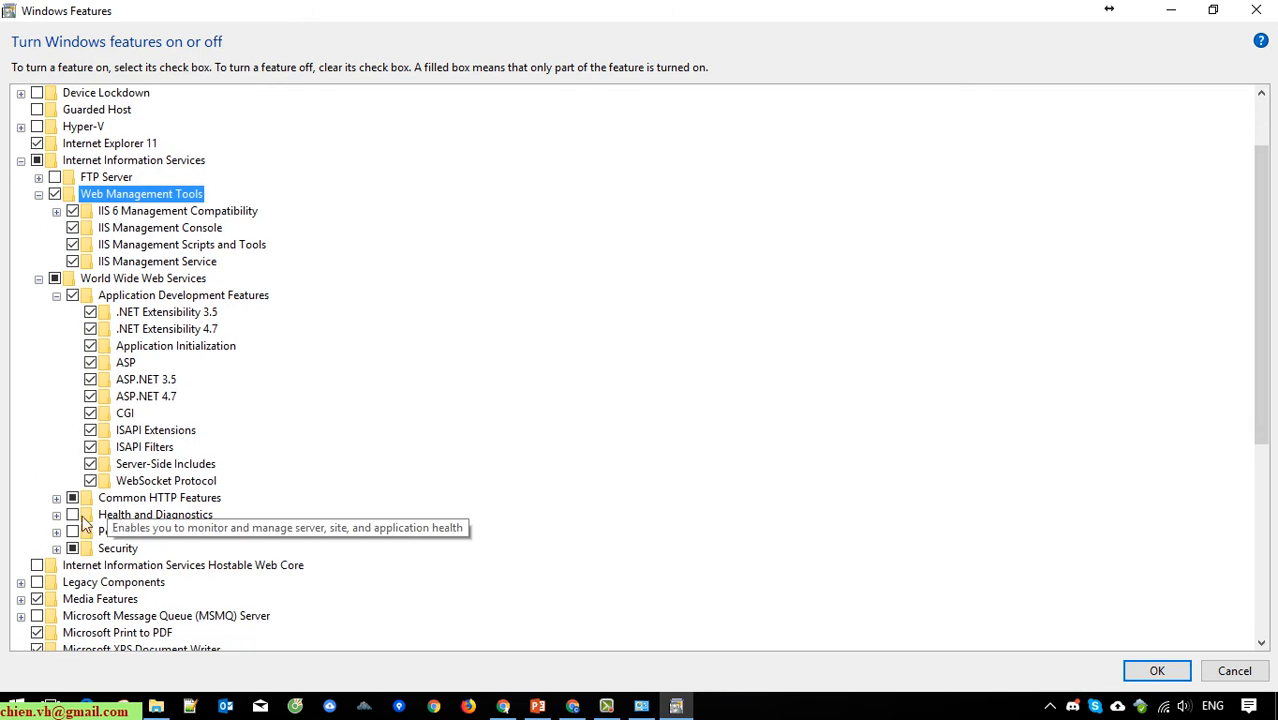
click(56, 497)
scroll(160, 558, down, 1)
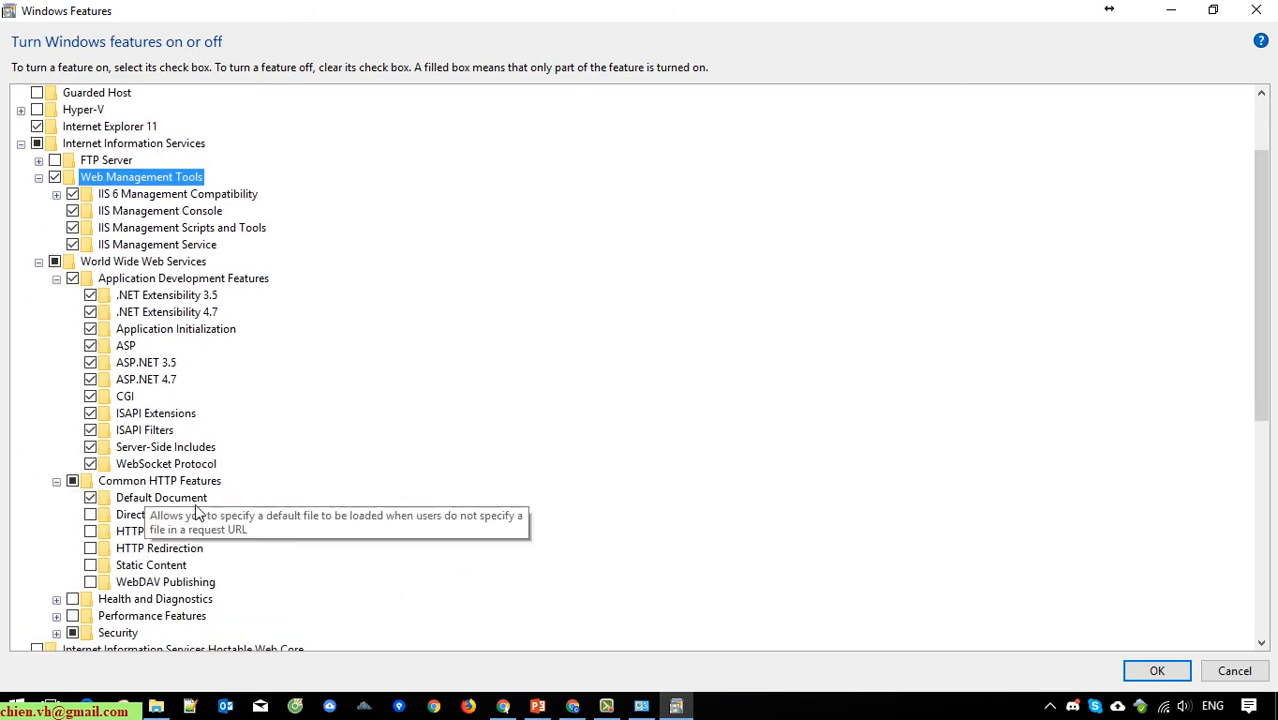
scroll(150, 535, down, 1)
click(56, 565)
scroll(134, 535, down, 3)
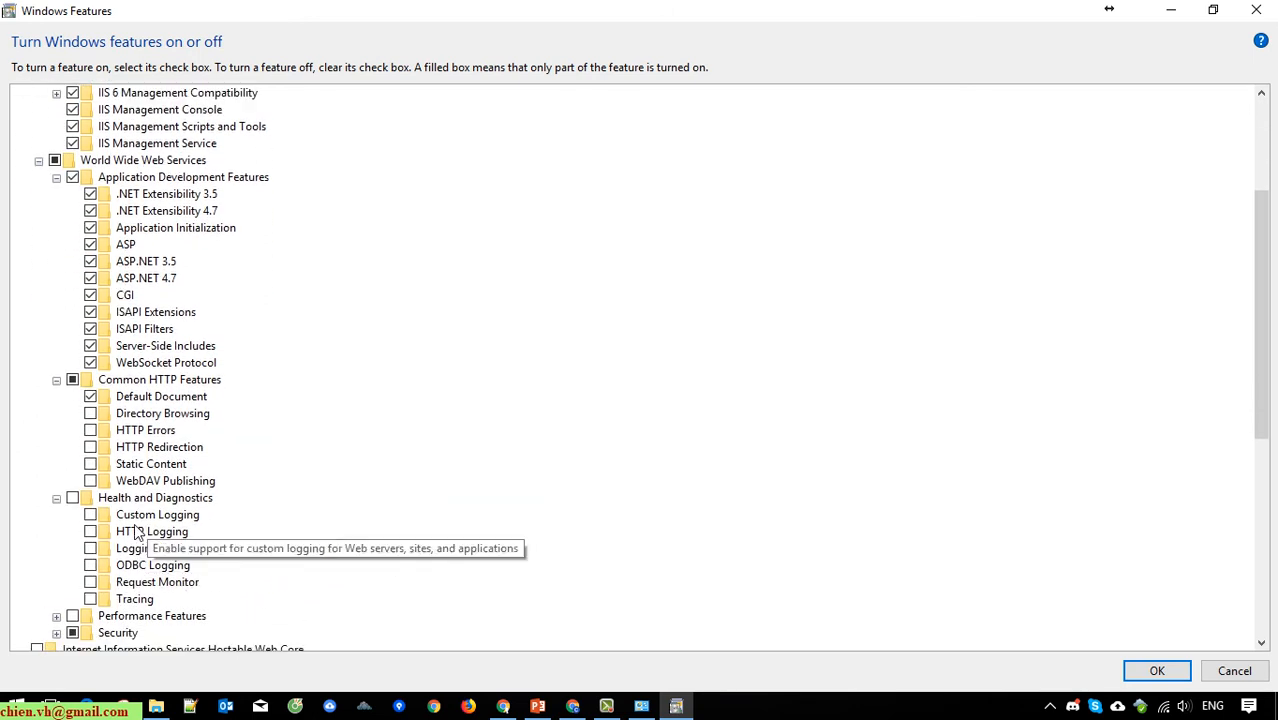
click(56, 565)
scroll(62, 568, down, 1)
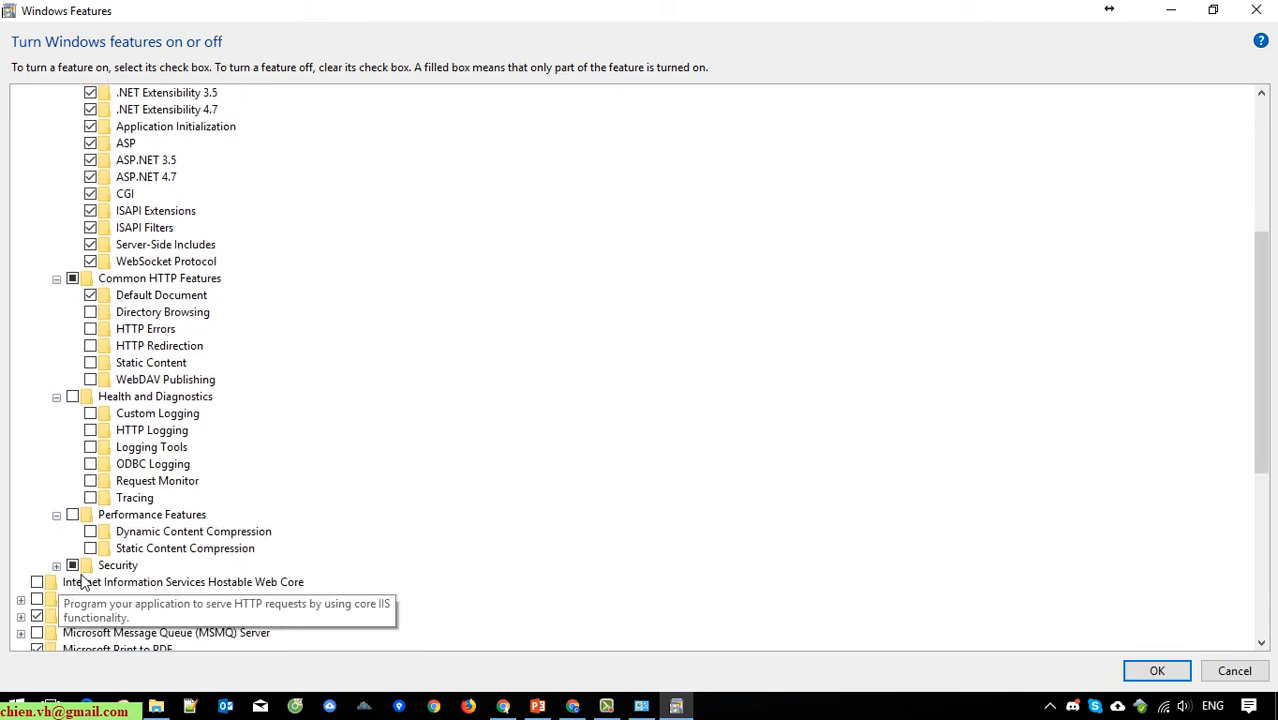
click(57, 565)
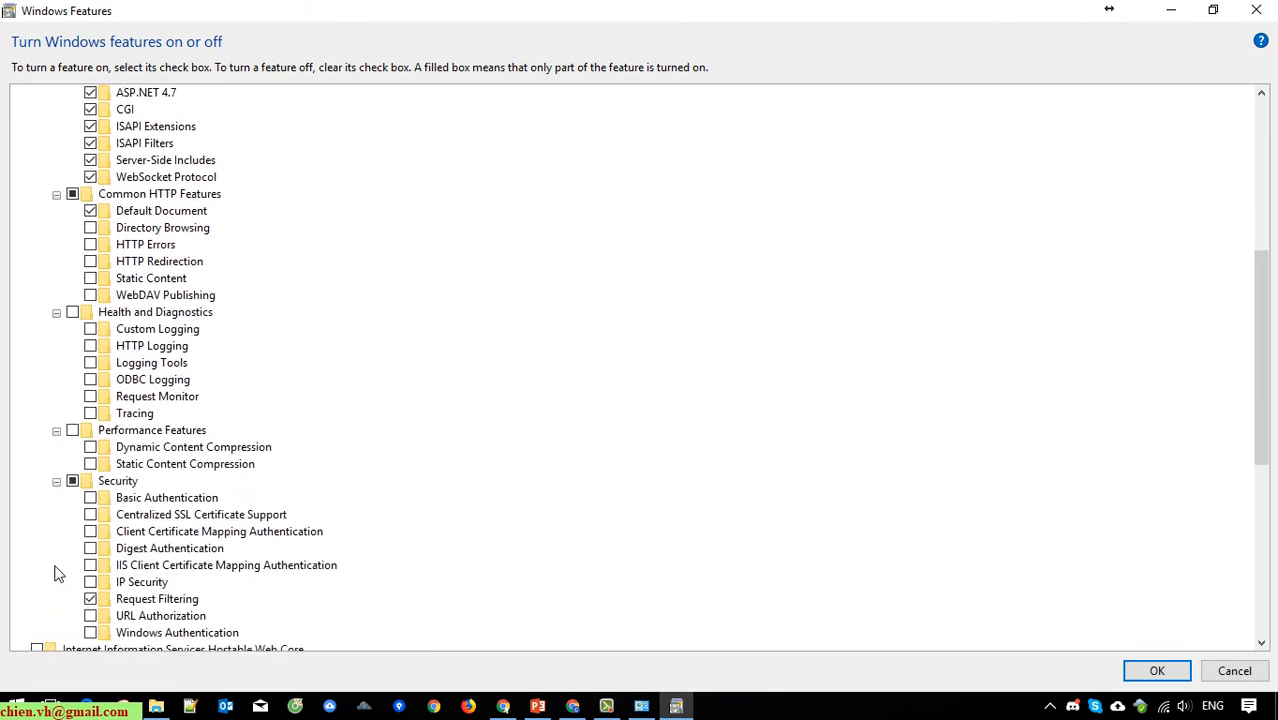
scroll(57, 573, up, 5)
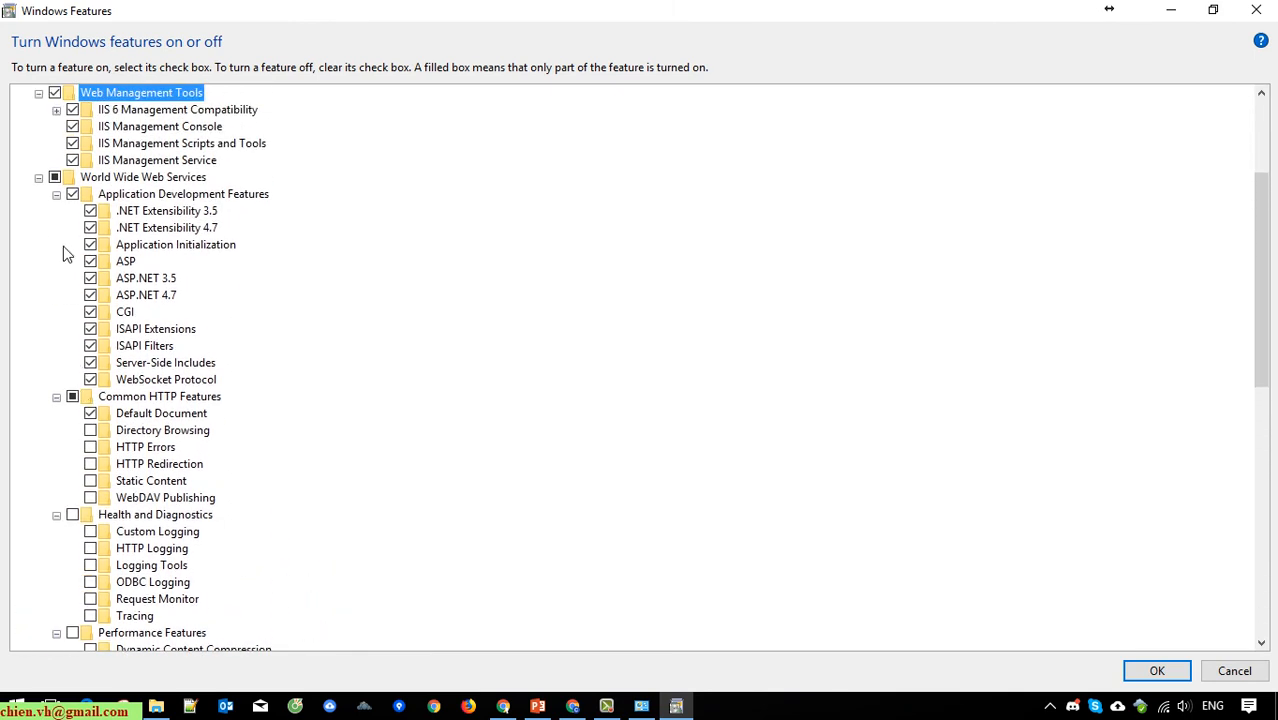
scroll(66, 270, up, 1)
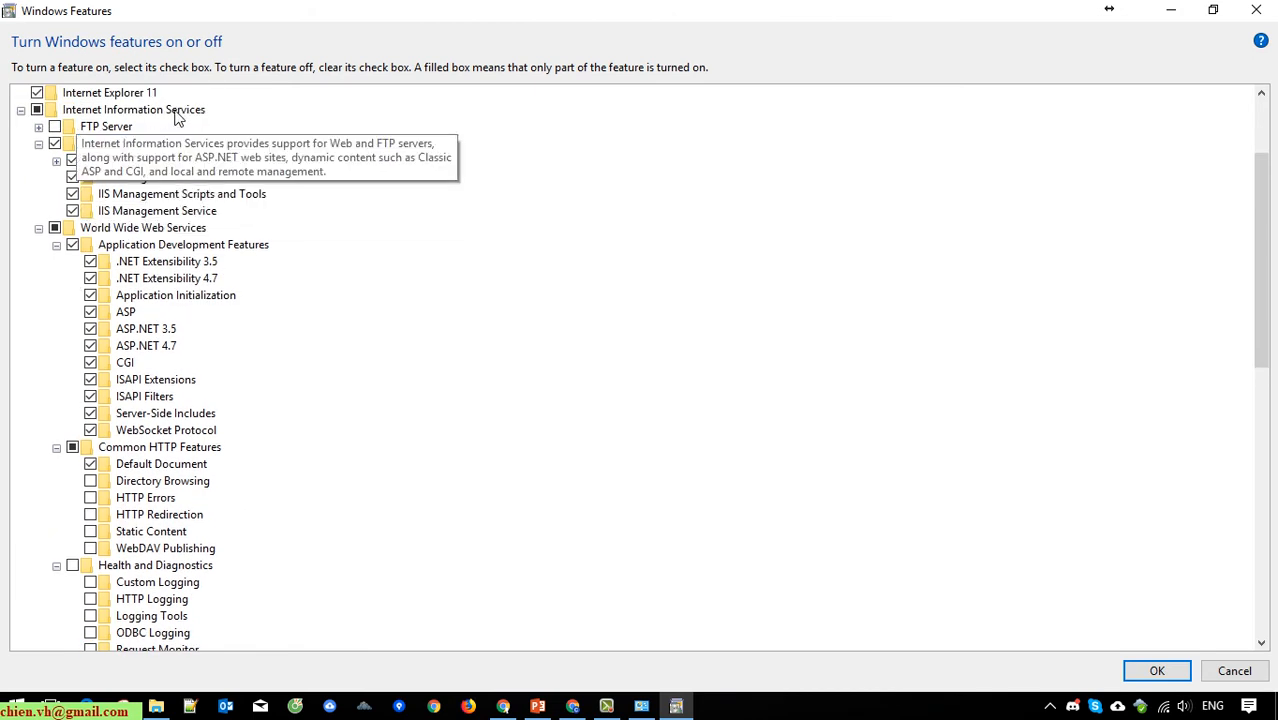
click(168, 143)
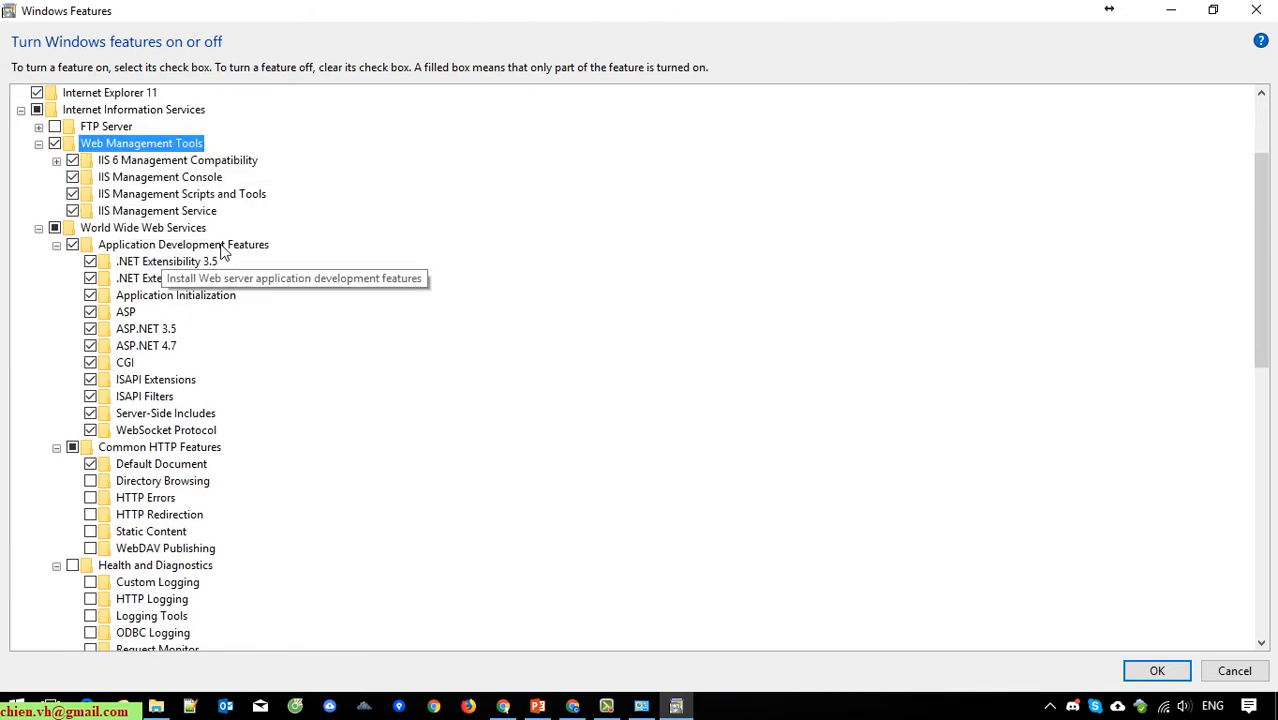
Apply the selected Windows feature changes and finish without restarting the PC.
drag(1253, 298, 1266, 468)
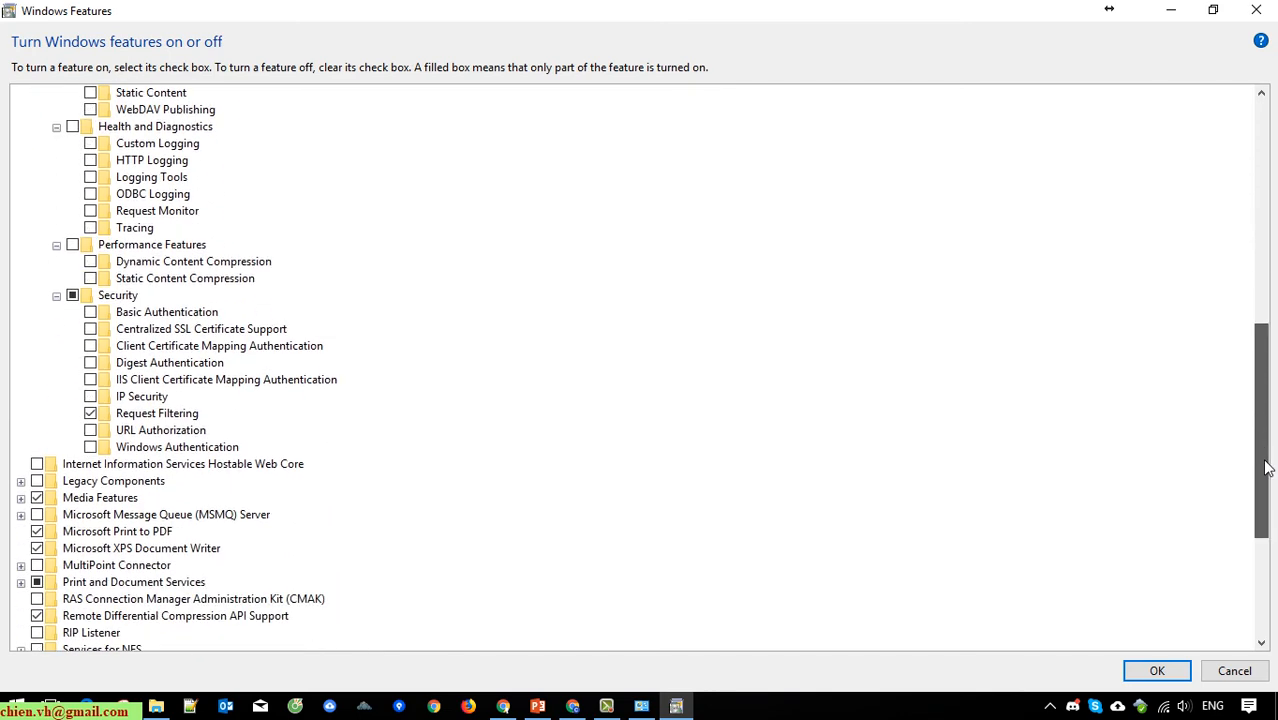
click(1158, 674)
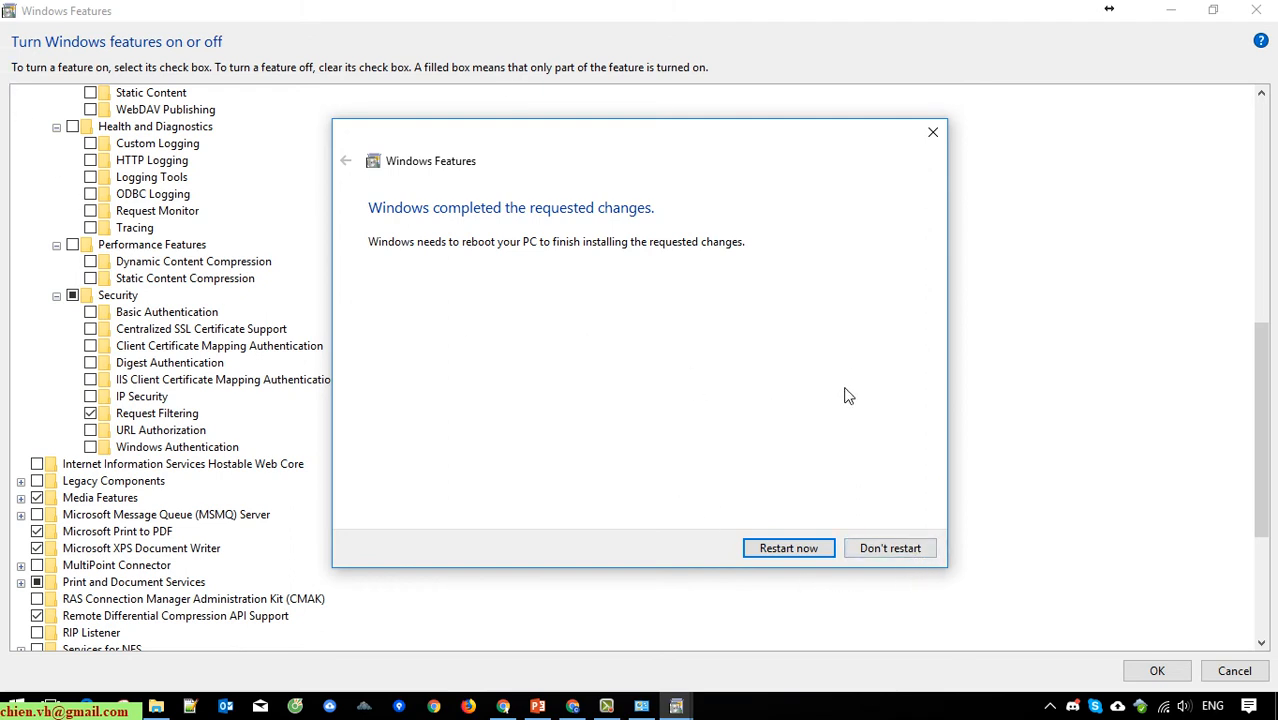
click(889, 548)
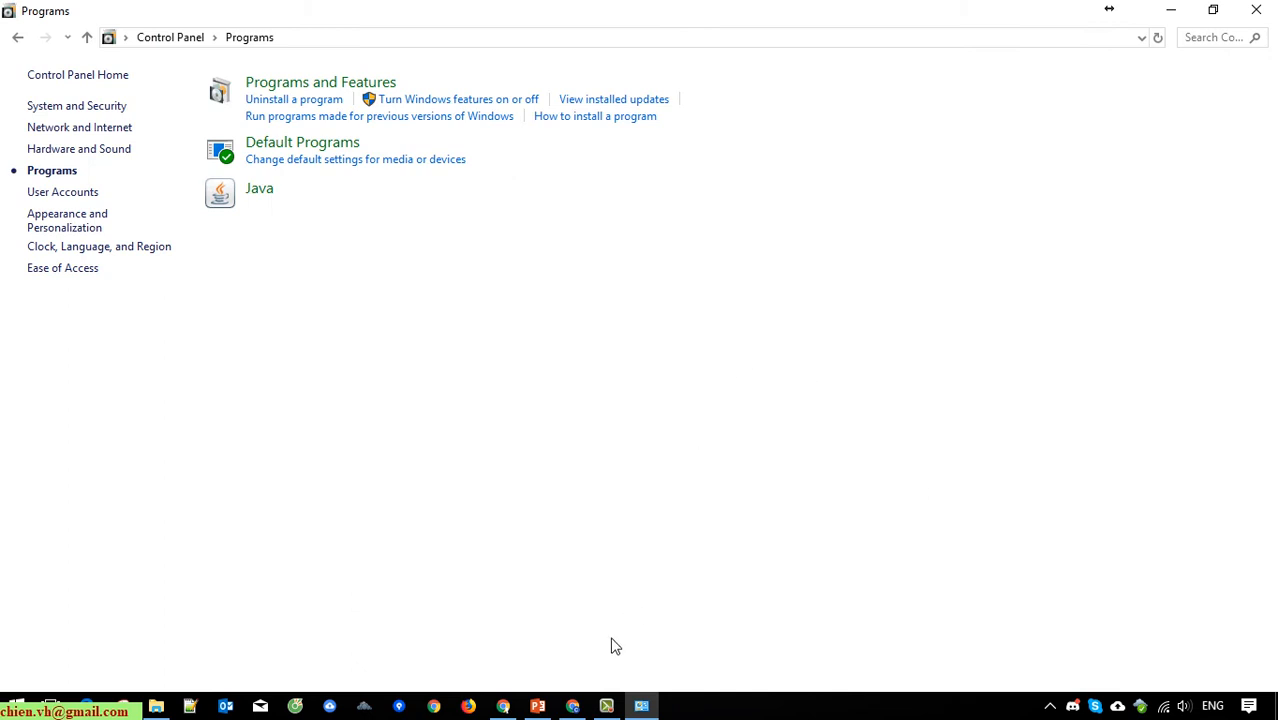
Switch to Chrome and reload localhost to test the IIS web server.
click(573, 706)
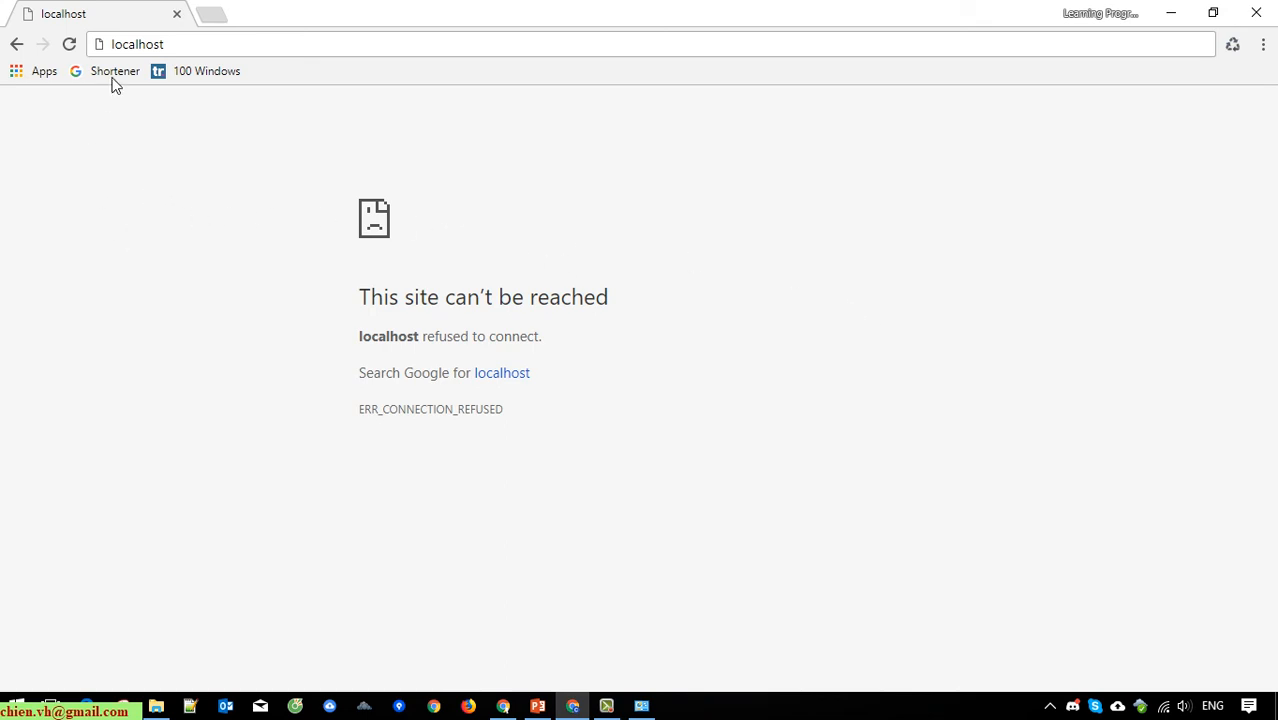
click(209, 54)
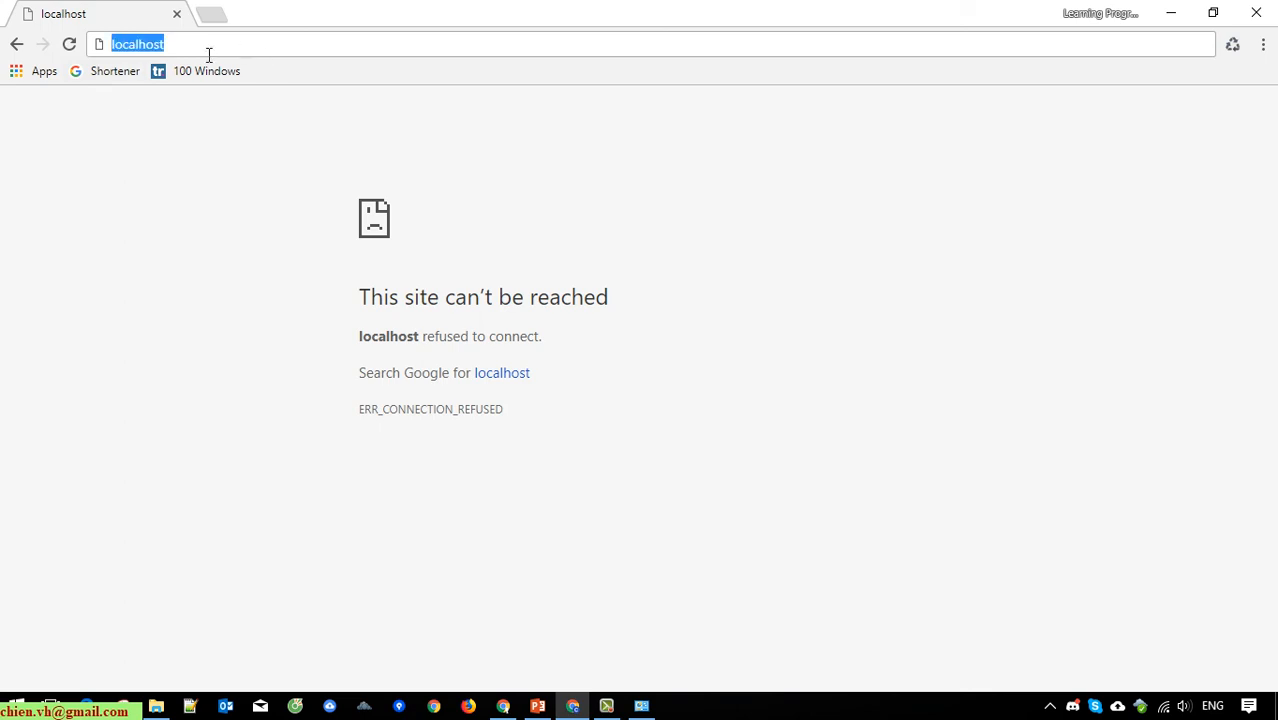
key(Return)
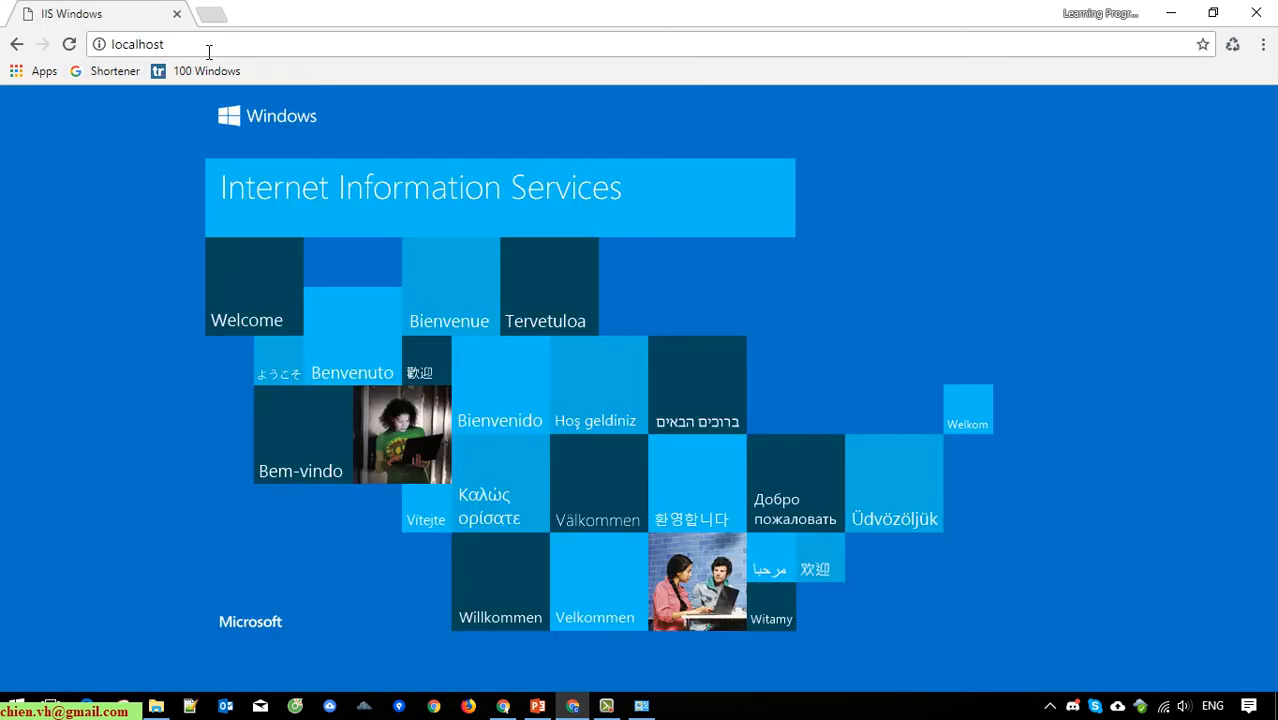